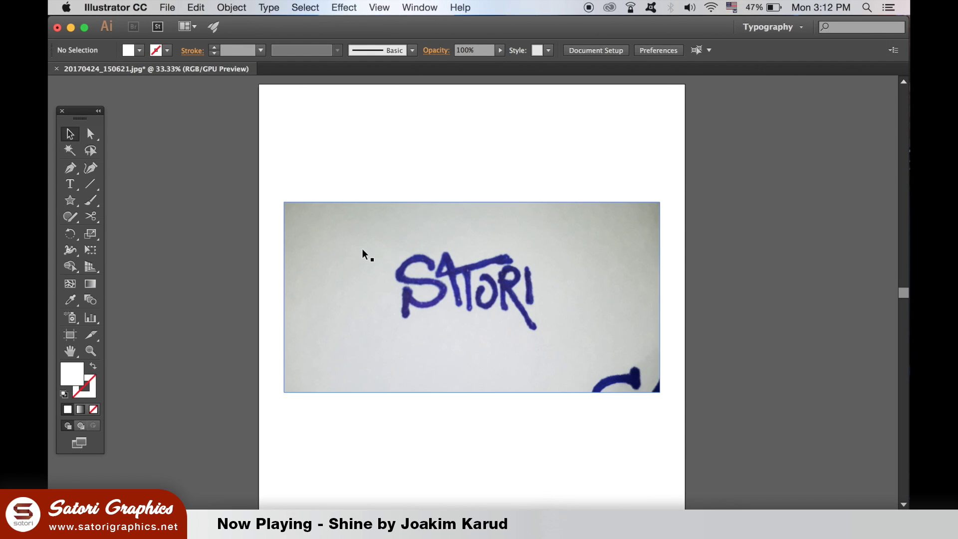
# Step: Select the placed SATORI photo and lock it so it can't move
pyautogui.click(362, 248)
pyautogui.click(234, 7)
pyautogui.moveTo(340, 83)
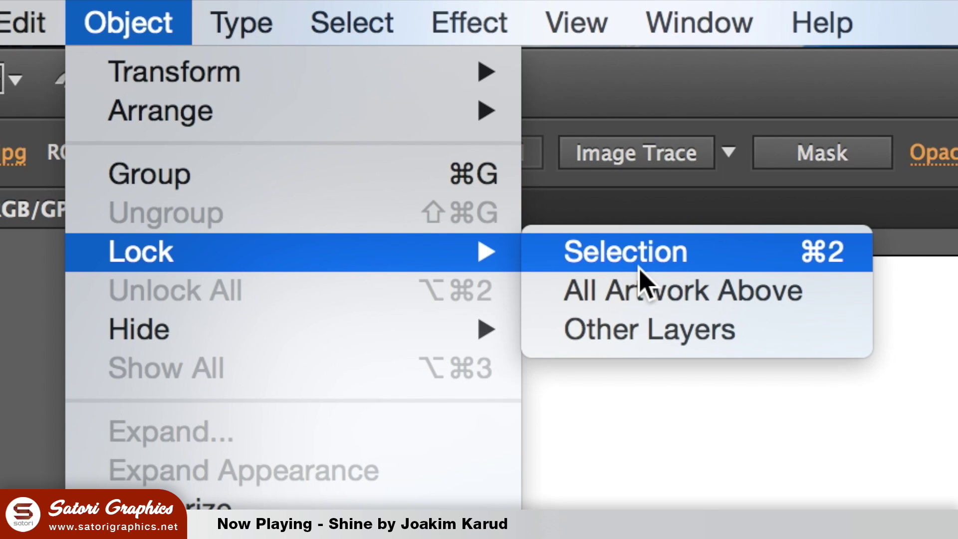
pyautogui.click(640, 269)
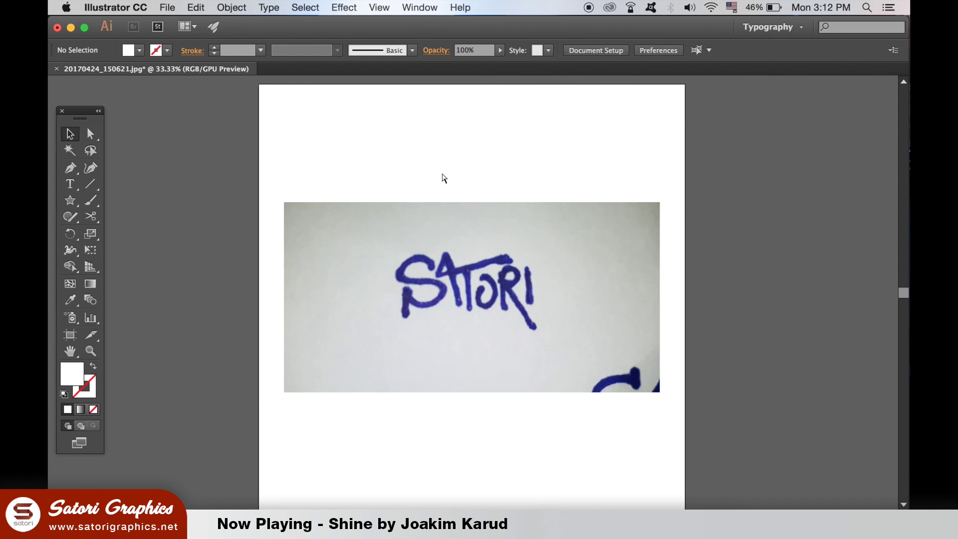
# Step: Start outlining the A by hand with the Pen tool, using an unfilled stroked path
pyautogui.press('super+equal')
pyautogui.press('super+equal')
pyautogui.press('super+equal')
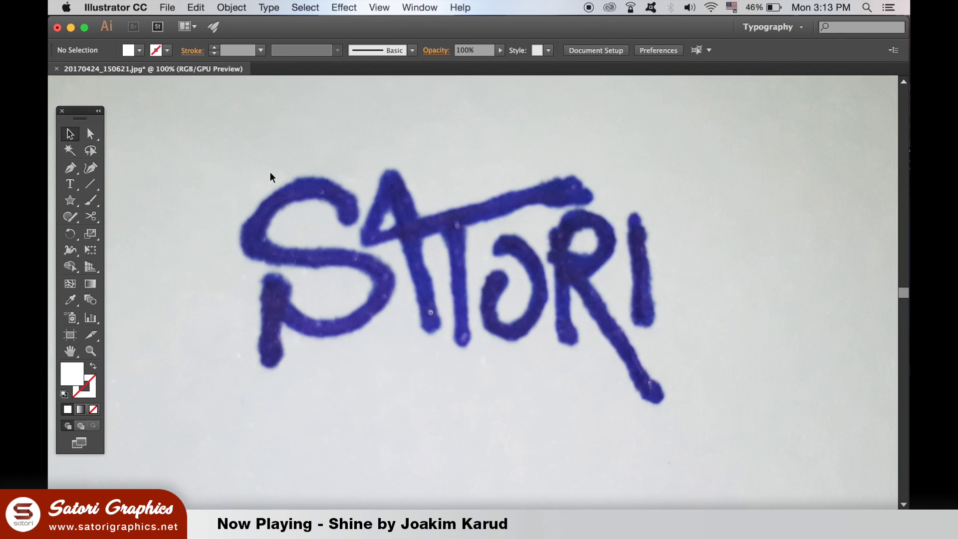
pyautogui.click(70, 167)
pyautogui.click(94, 367)
pyautogui.scroll(2, 327, 224)
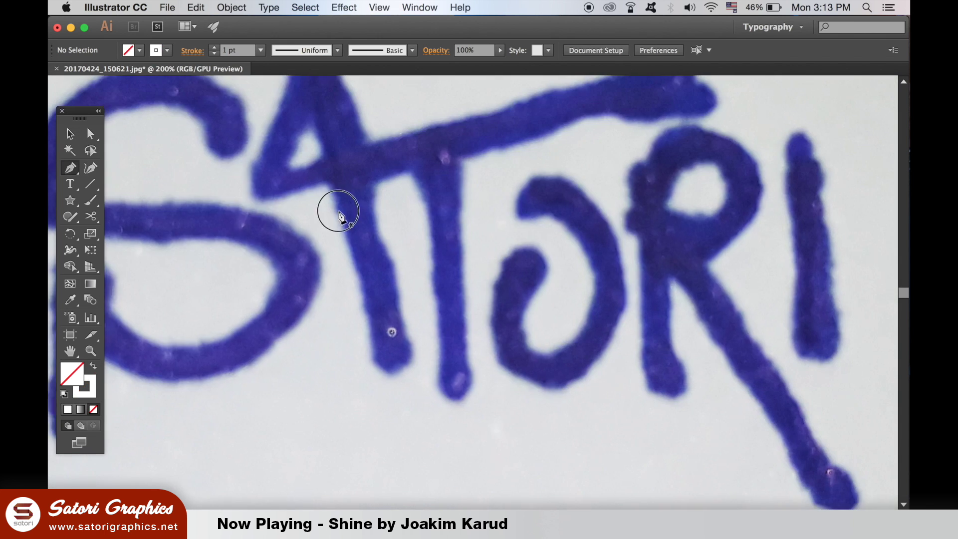
pyautogui.click(371, 270)
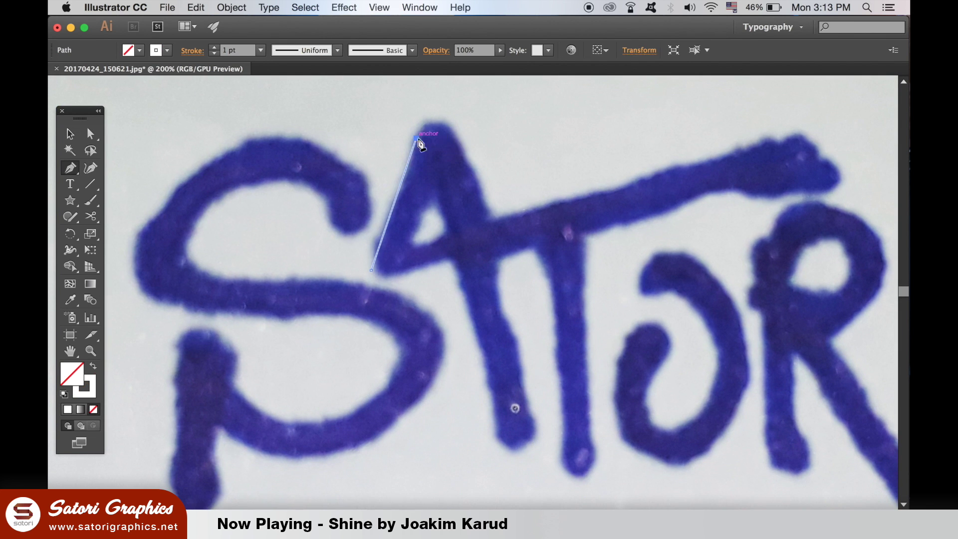
pyautogui.click(416, 139)
pyautogui.moveTo(477, 184); pyautogui.dragTo(480, 190)
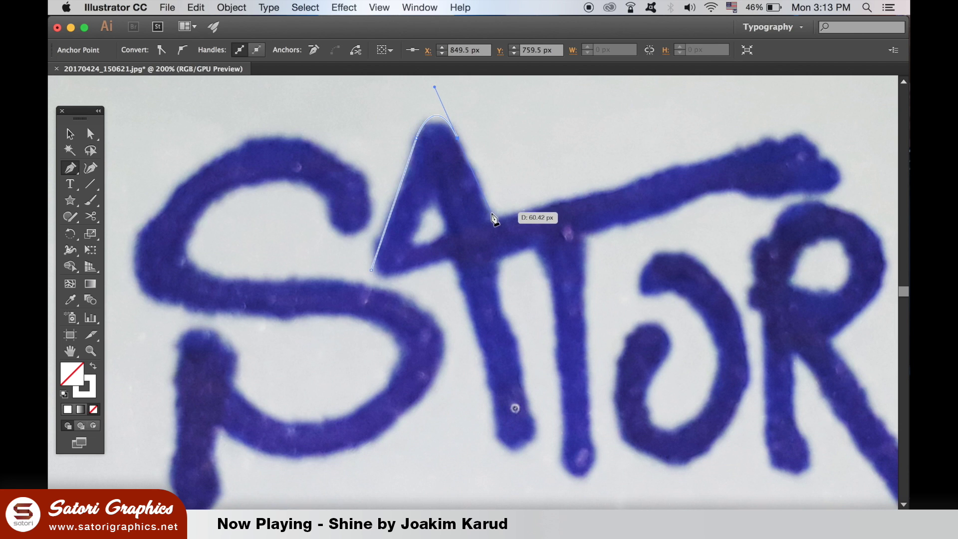
pyautogui.click(492, 217)
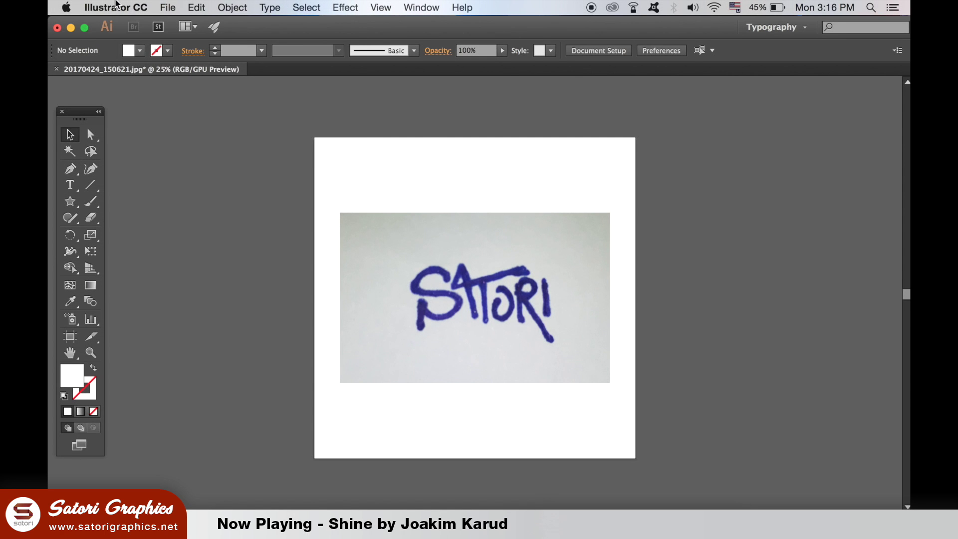
# Step: Unlock the SATORI photo and trace it as black-and-white artwork in the Image Trace panel
pyautogui.click(199, 7)
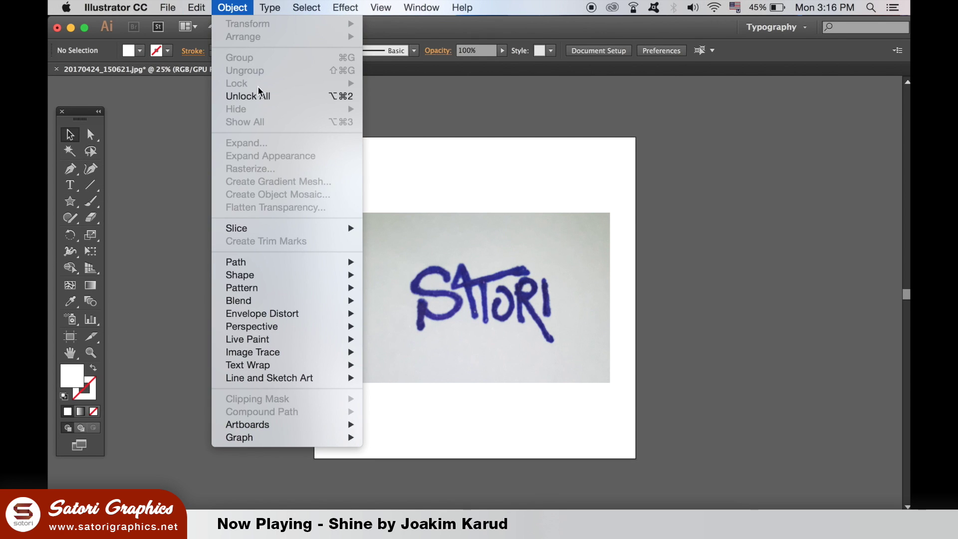
pyautogui.click(291, 95)
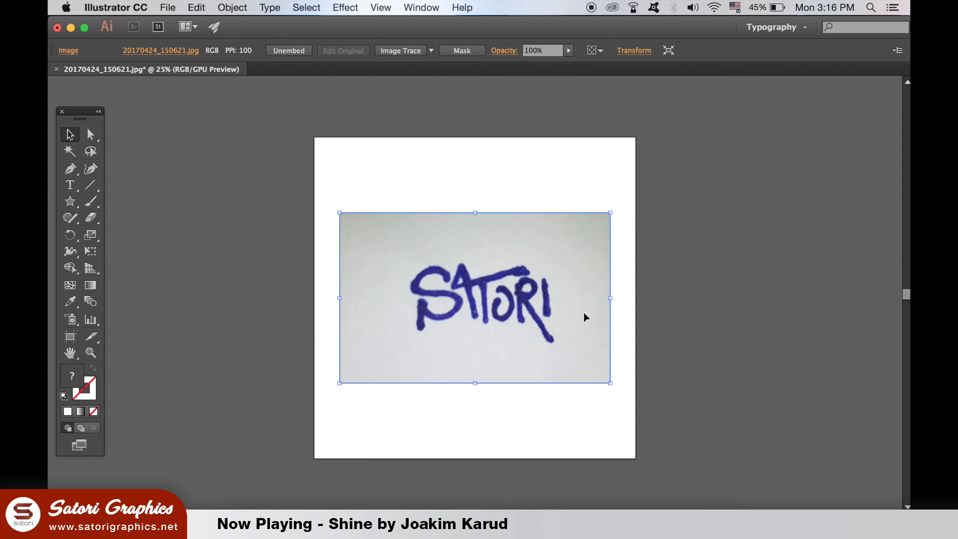
pyautogui.click(345, 7)
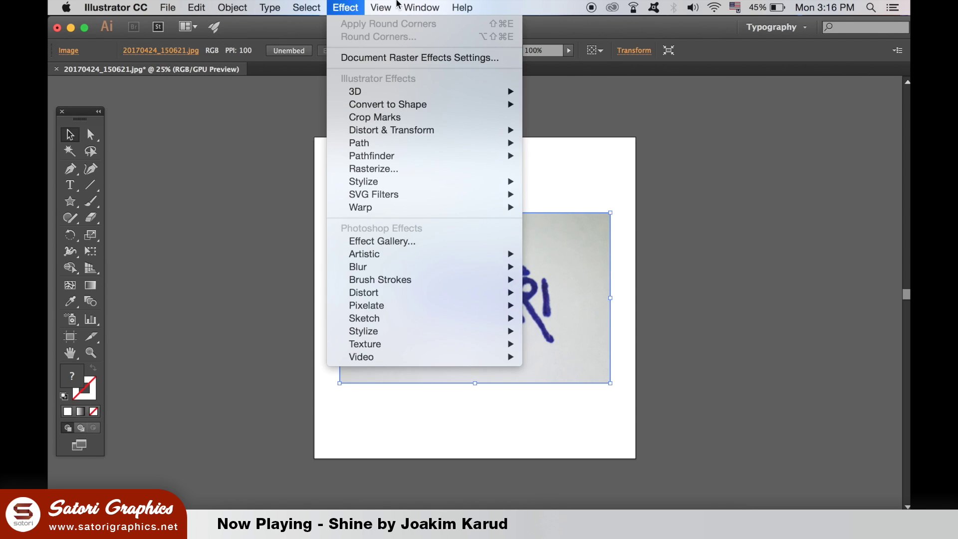
pyautogui.moveTo(421, 7)
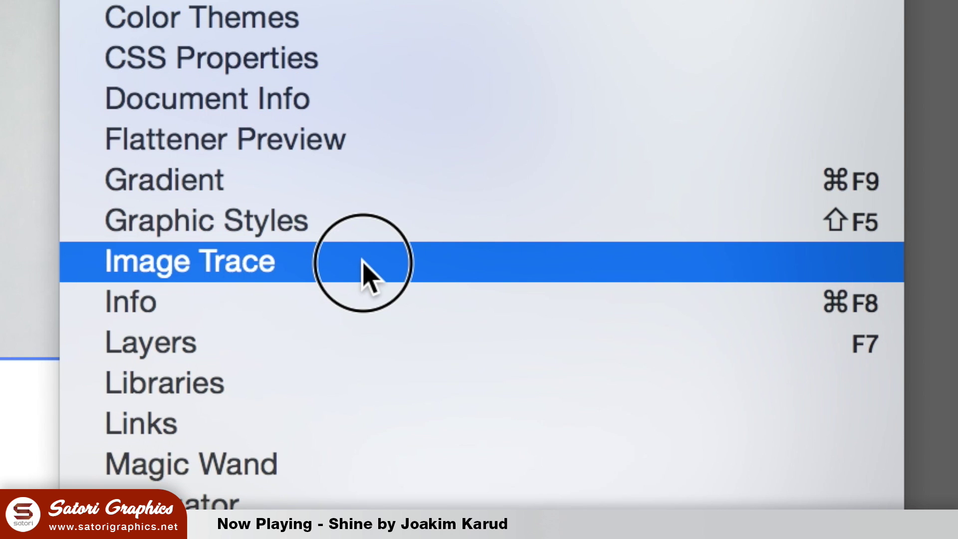
pyautogui.click(362, 260)
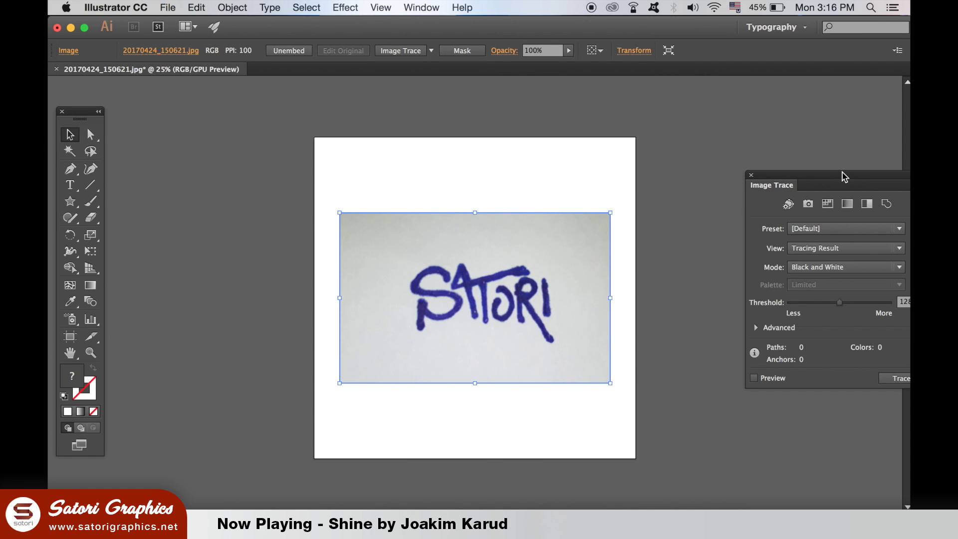
pyautogui.moveTo(840, 176); pyautogui.dragTo(737, 126)
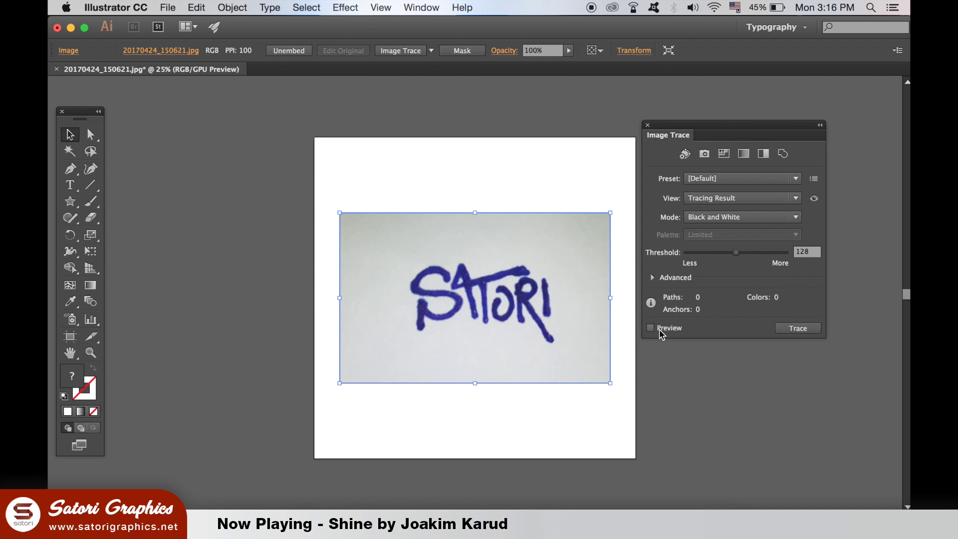
pyautogui.click(652, 277)
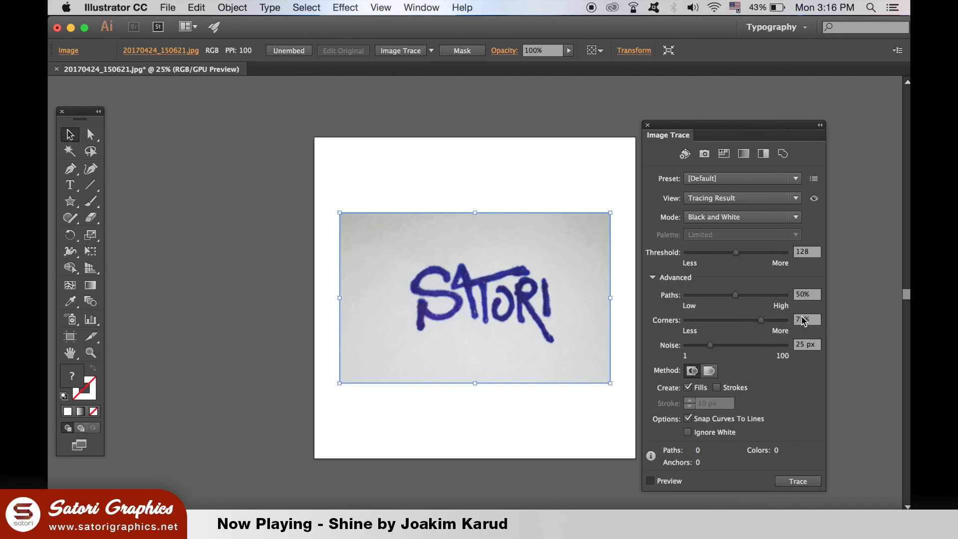
pyautogui.press('Return')
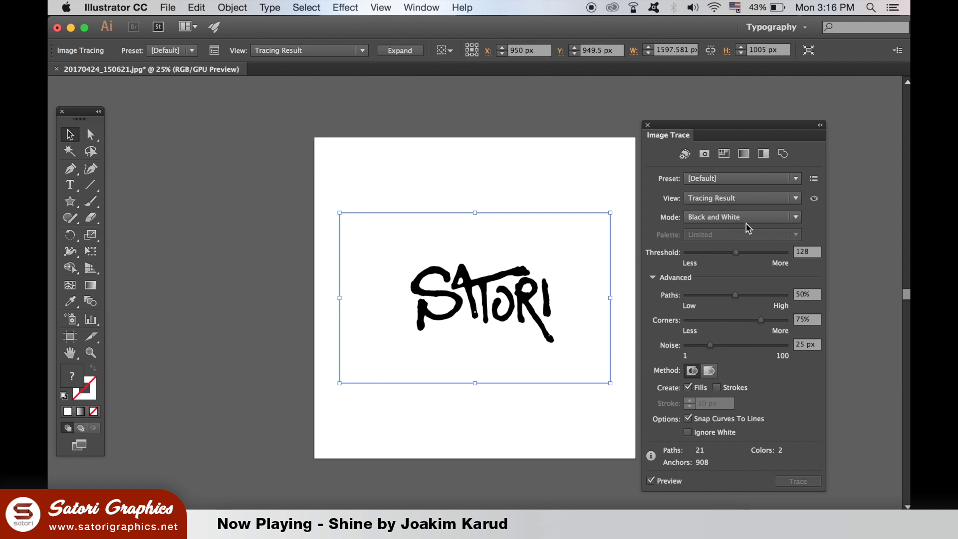
# Step: Apply the Black and White Logo tracing preset to the SATORI trace
pyautogui.press('super+equal')
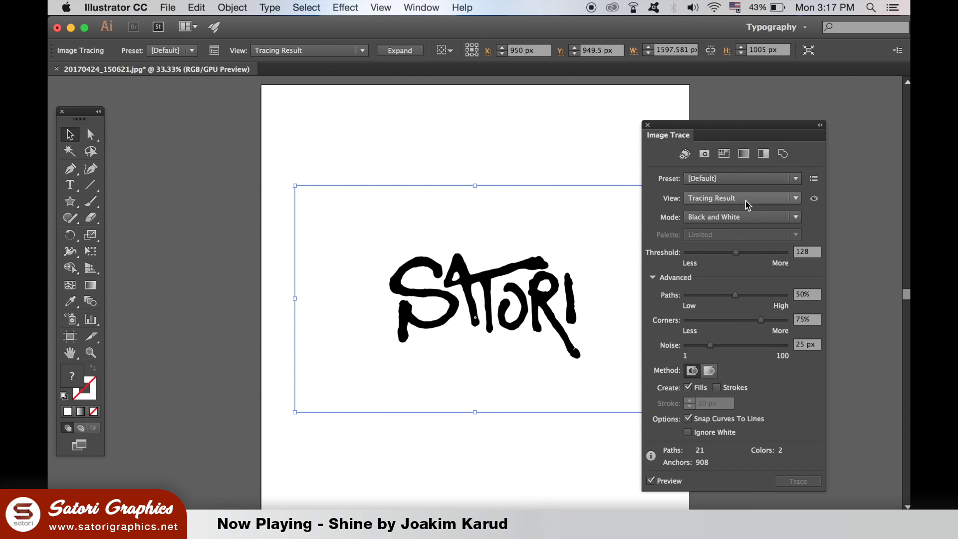
pyautogui.click(751, 179)
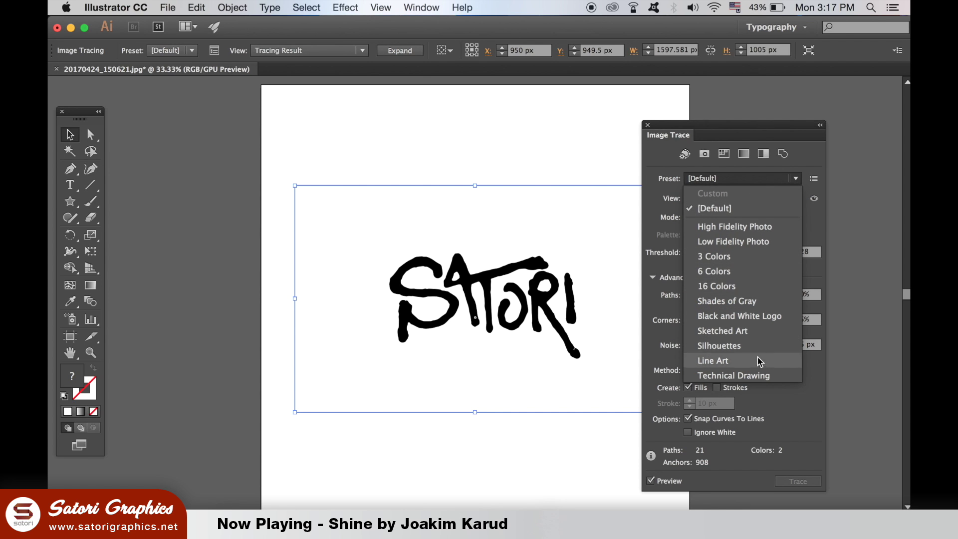
pyautogui.click(771, 316)
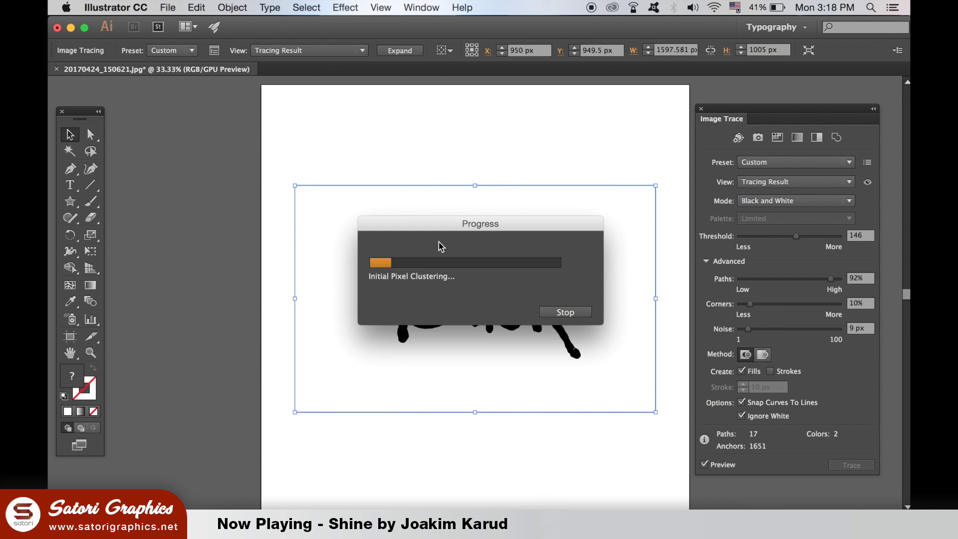
# Step: Expand the trace into editable paths and move the lettering left off the artboard
pyautogui.click(232, 7)
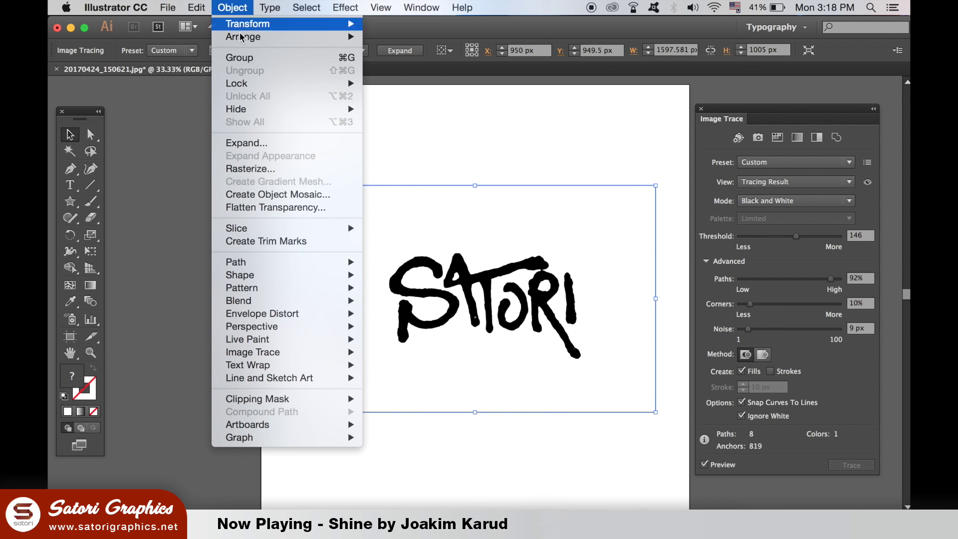
pyautogui.moveTo(297, 354)
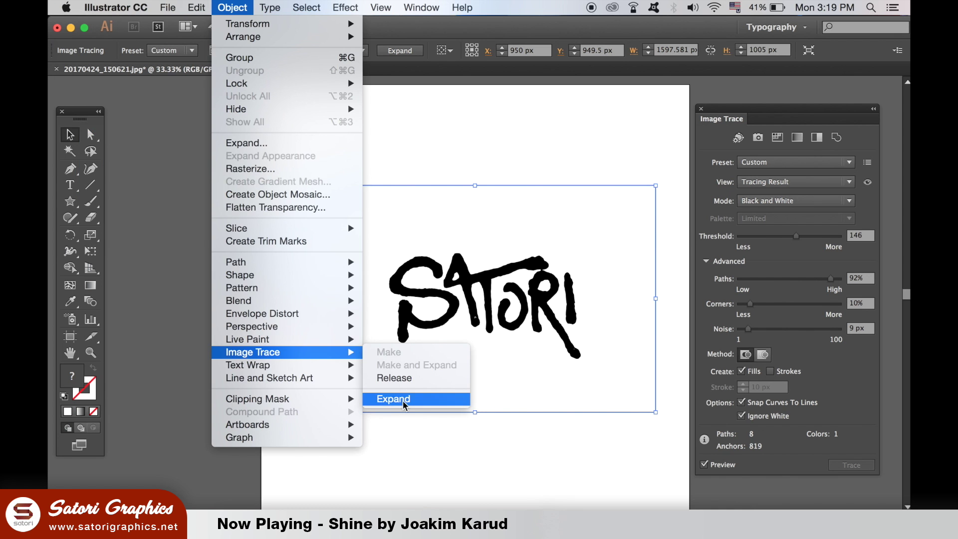
pyautogui.click(691, 329)
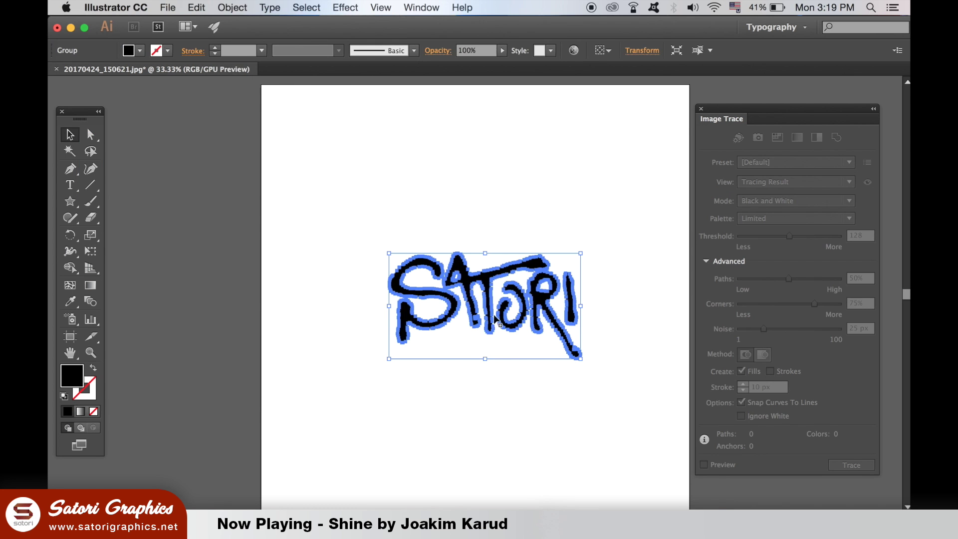
pyautogui.moveTo(486, 309); pyautogui.dragTo(250, 296)
pyautogui.hscroll(-8, 349, 295)
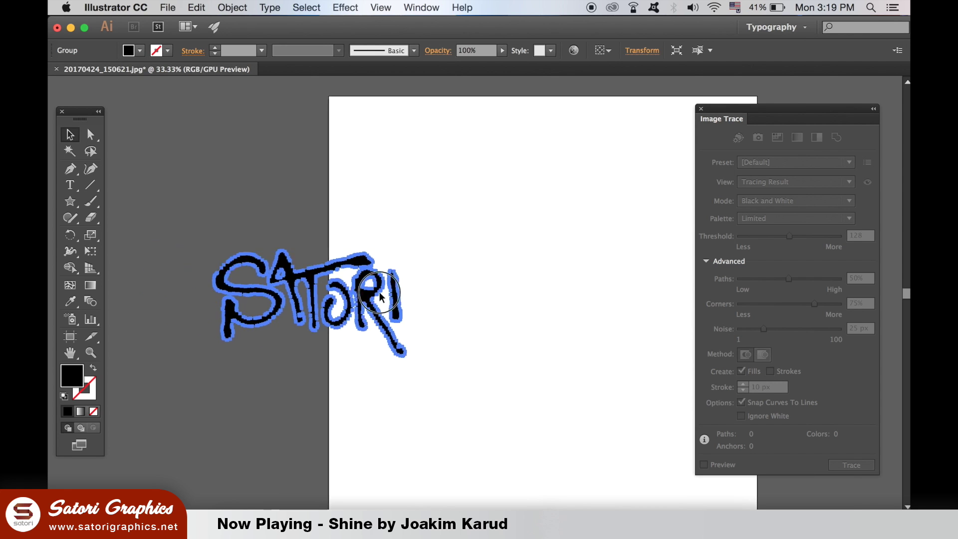
pyautogui.moveTo(467, 300); pyautogui.dragTo(353, 284)
pyautogui.click(423, 167)
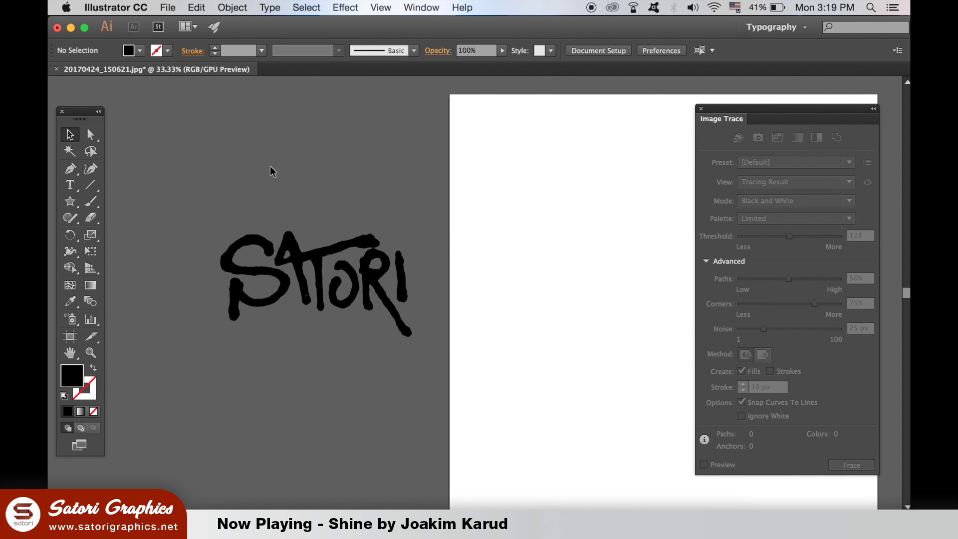
# Step: Fill the SATORI lettering white by sampling the white page with the Eyedropper
pyautogui.click(304, 262)
pyautogui.press('i')
pyautogui.click(506, 177)
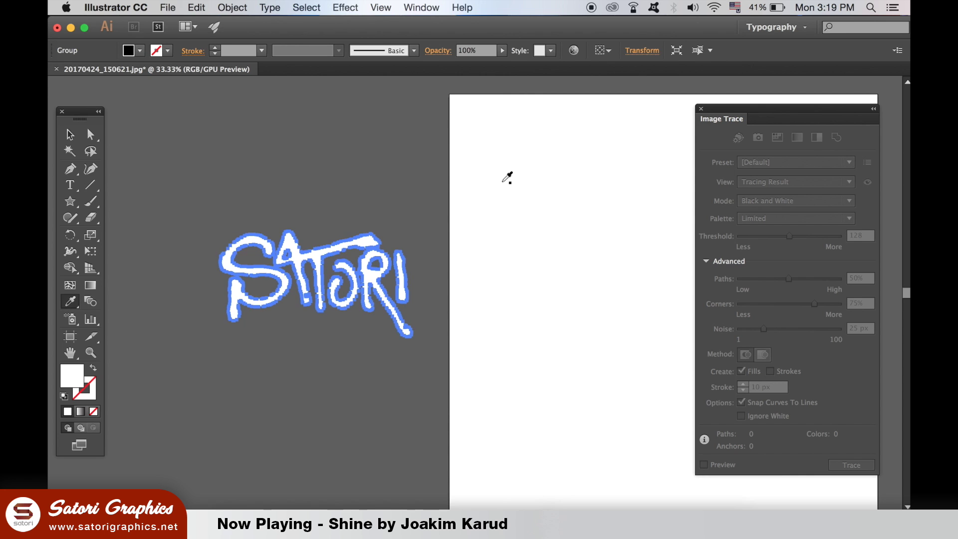
pyautogui.click(70, 134)
pyautogui.click(210, 132)
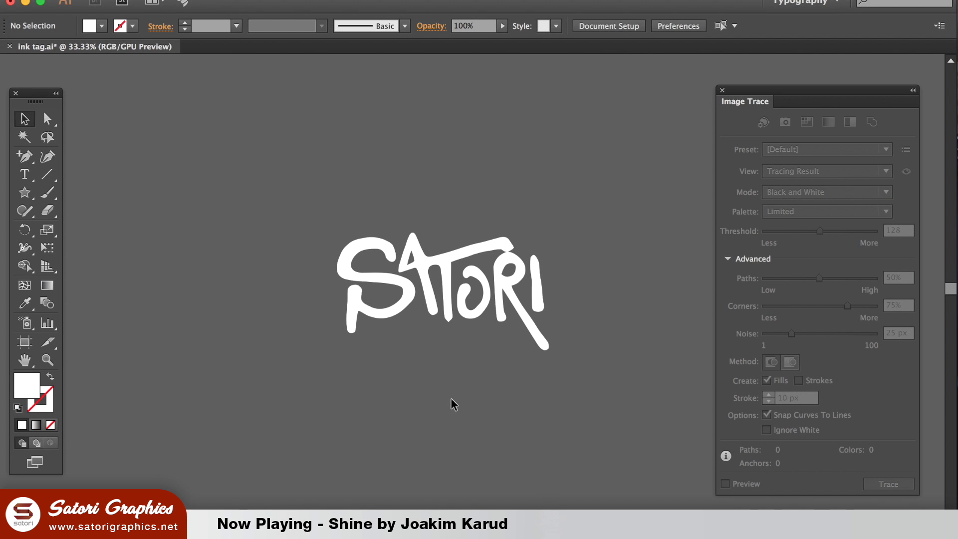
# Step: Round off the pointed tip of the T's stem with its live-corner widget
pyautogui.press('super+equal')
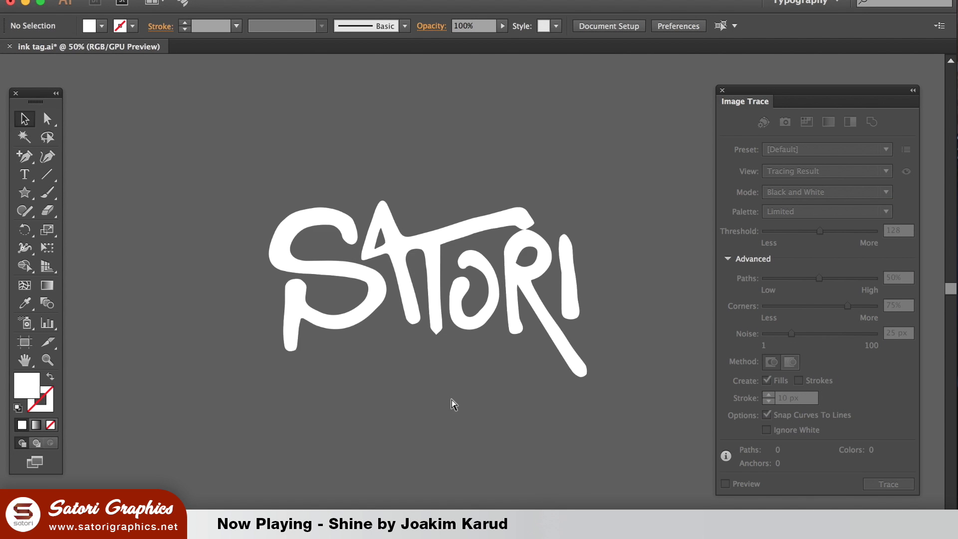
pyautogui.press('super+equal')
pyautogui.press('super+equal')
pyautogui.click(48, 118)
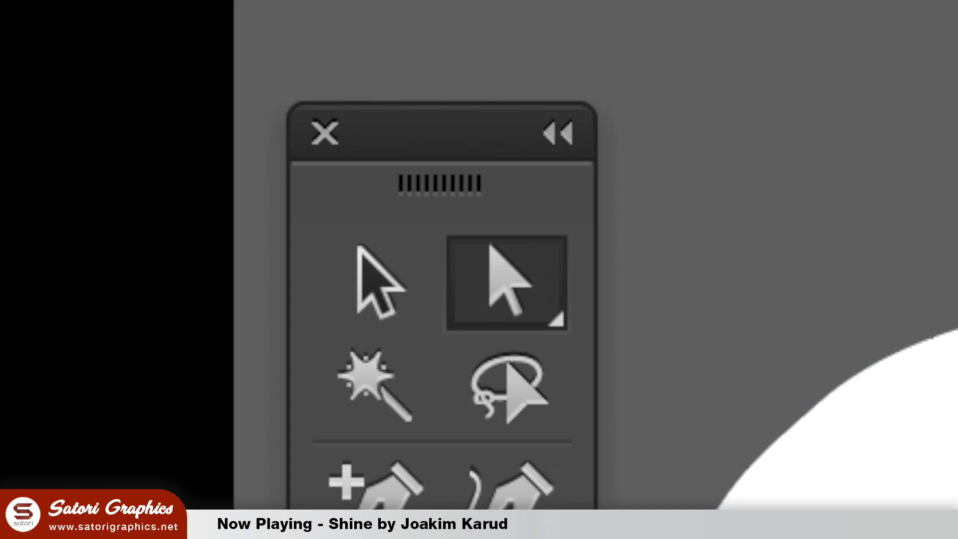
pyautogui.press('super+equal')
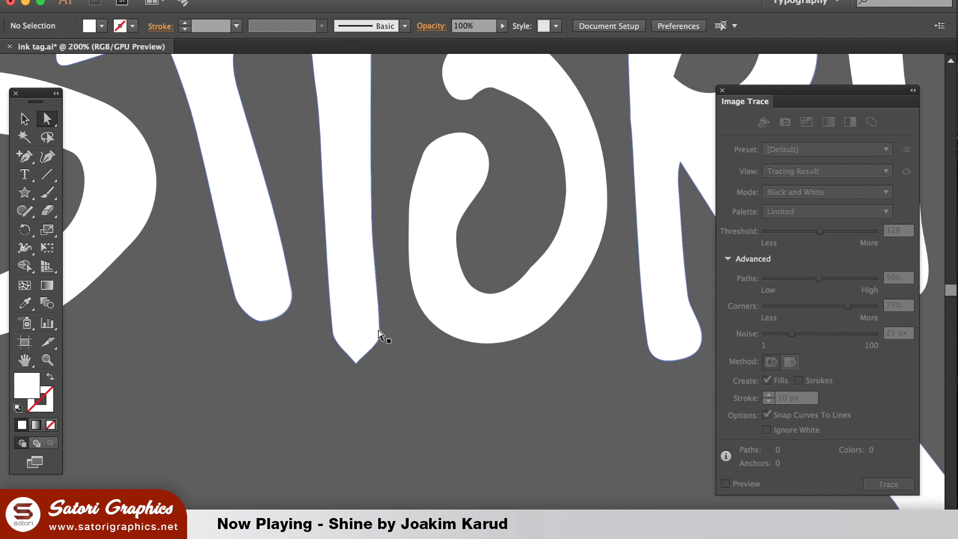
pyautogui.click(358, 361)
pyautogui.press('super+equal')
pyautogui.moveTo(399, 294); pyautogui.dragTo(375, 310)
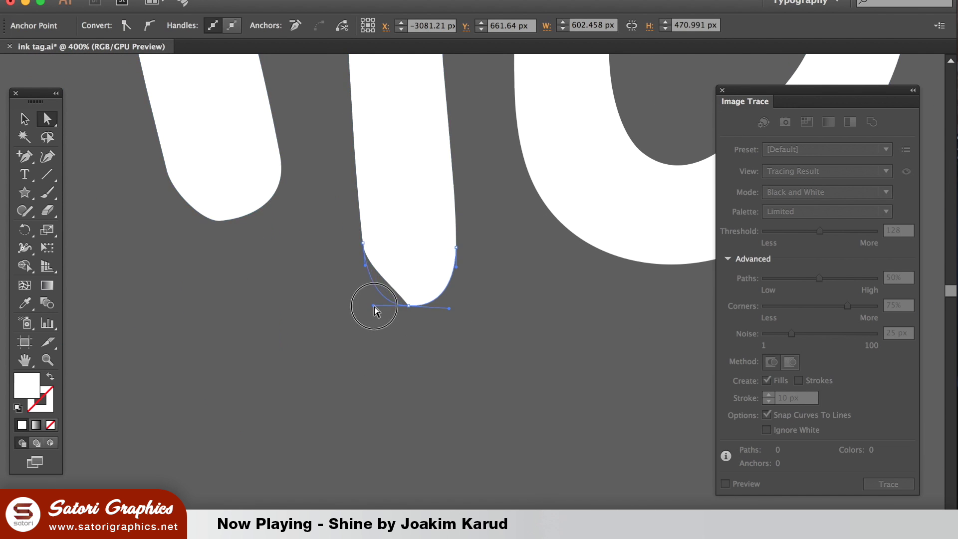
pyautogui.click(426, 358)
# Step: Smooth the next letter stroke's tip by nudging its end anchor
pyautogui.press('super+minus')
pyautogui.click(327, 203)
pyautogui.press('super+equal')
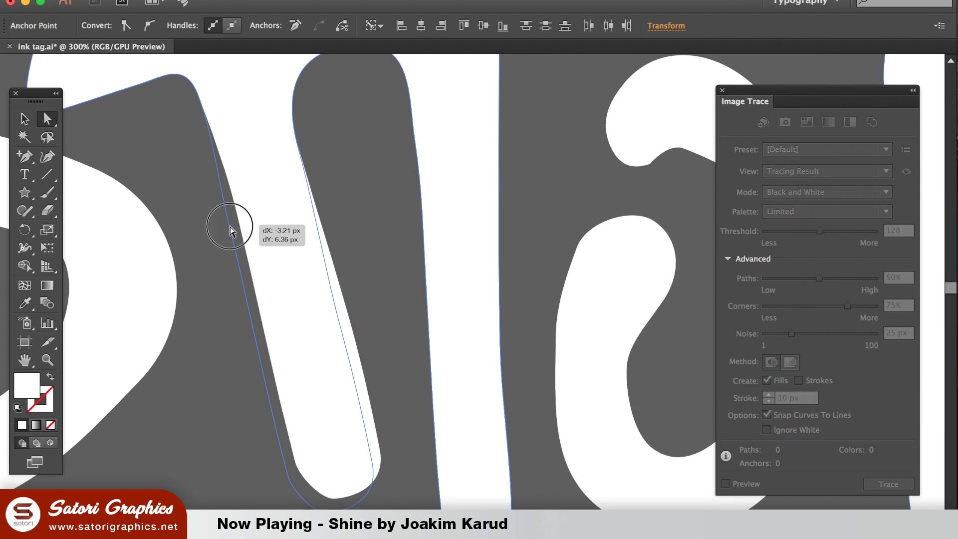
pyautogui.moveTo(229, 220); pyautogui.dragTo(368, 113)
pyautogui.click(368, 386)
pyautogui.click(385, 406)
pyautogui.press('super+equal')
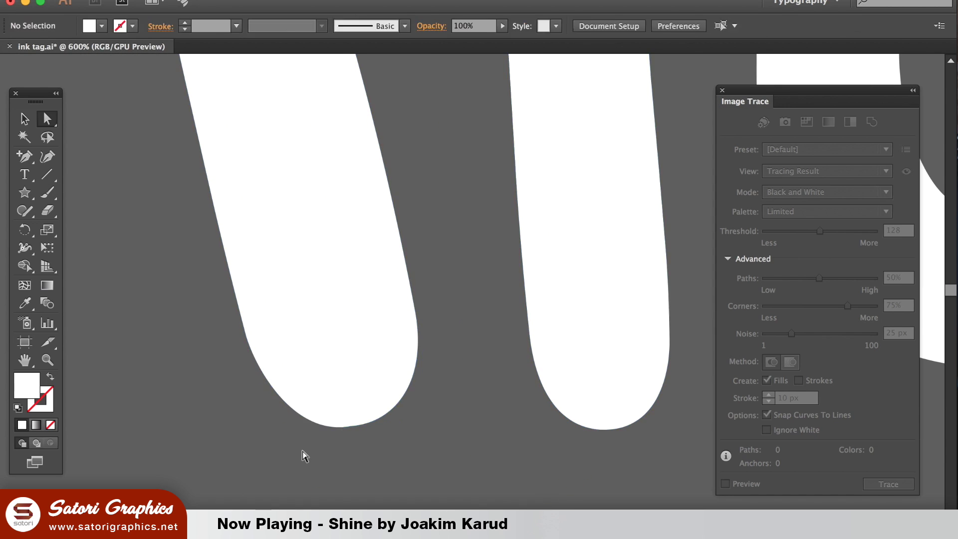
pyautogui.moveTo(357, 426); pyautogui.dragTo(425, 407)
pyautogui.click(436, 456)
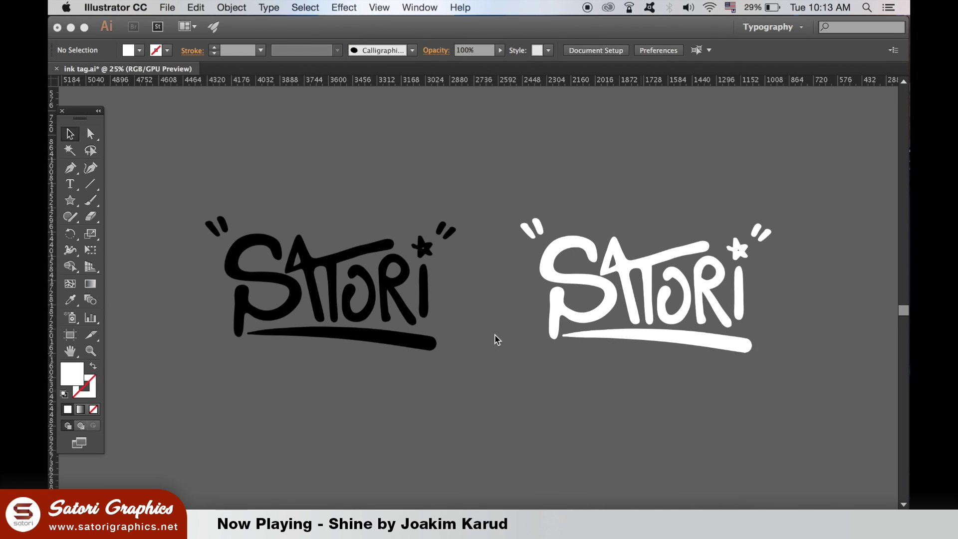
pyautogui.press('super+equal')
pyautogui.press('super+equal')
pyautogui.press('super+equal')
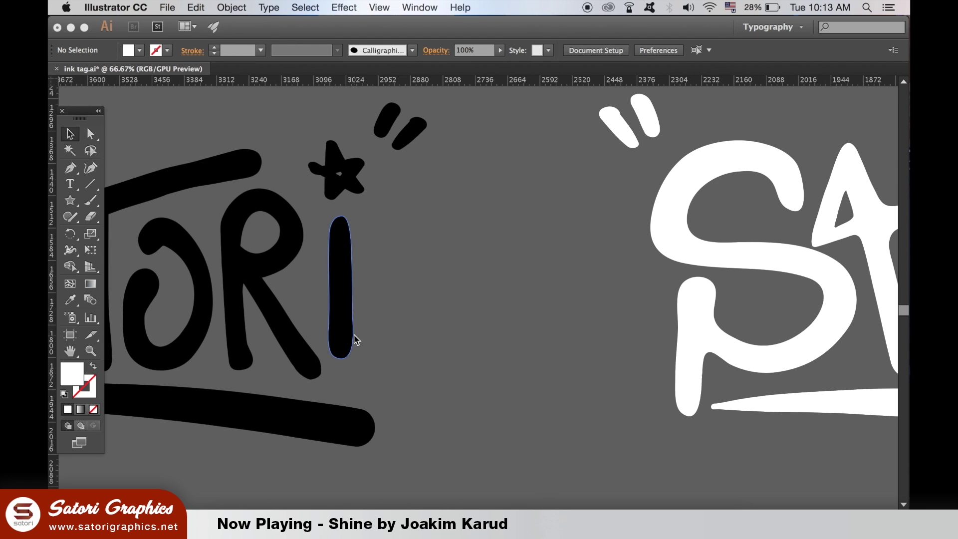
pyautogui.moveTo(453, 289); pyautogui.dragTo(757, 312)
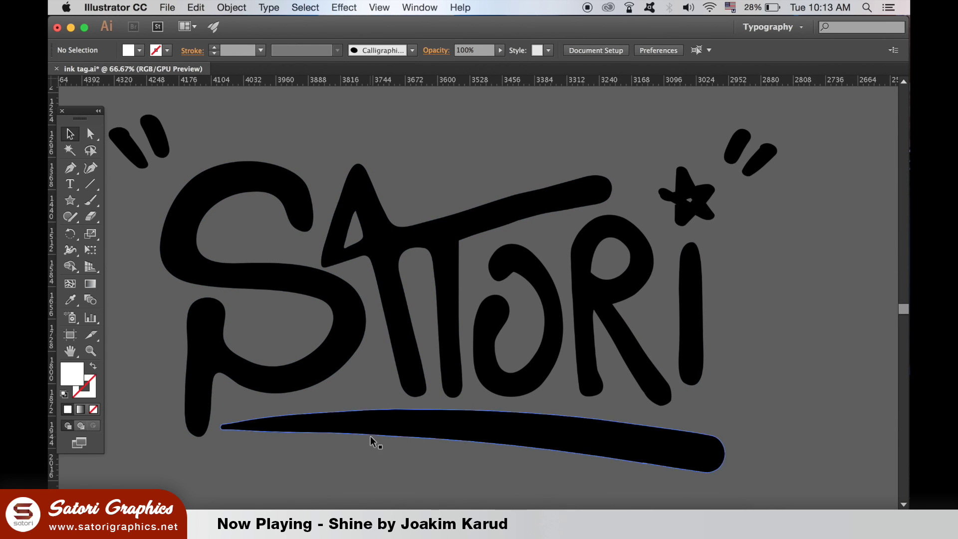
pyautogui.press('super+equal')
pyautogui.press('super+equal')
pyautogui.press('super+equal')
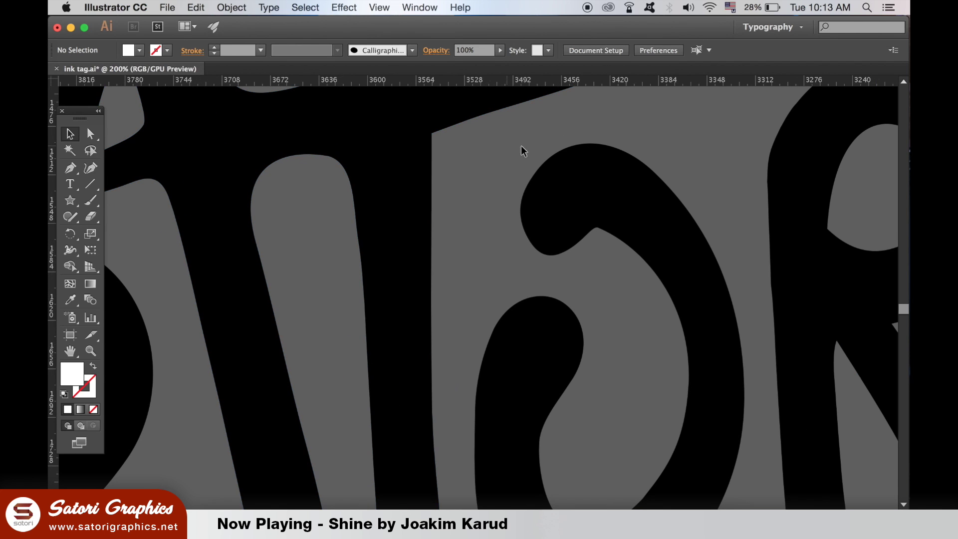
pyautogui.moveTo(487, 175); pyautogui.dragTo(443, 96)
pyautogui.press('super+minus')
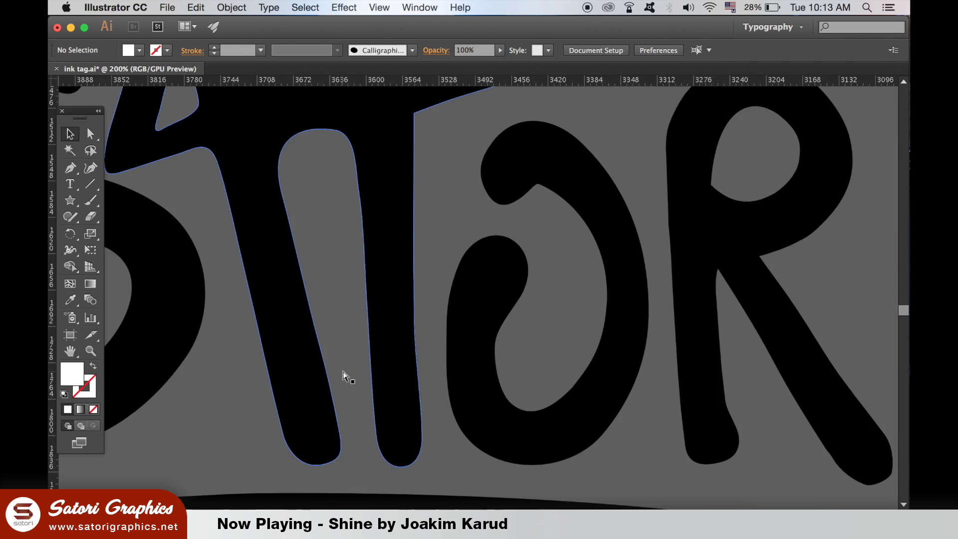
pyautogui.press('super+minus')
pyautogui.press('super+minus')
pyautogui.press('super+minus')
pyautogui.press('super+minus')
pyautogui.press('super+minus')
pyautogui.press('super+minus')
pyautogui.moveTo(420, 344); pyautogui.dragTo(285, 342)
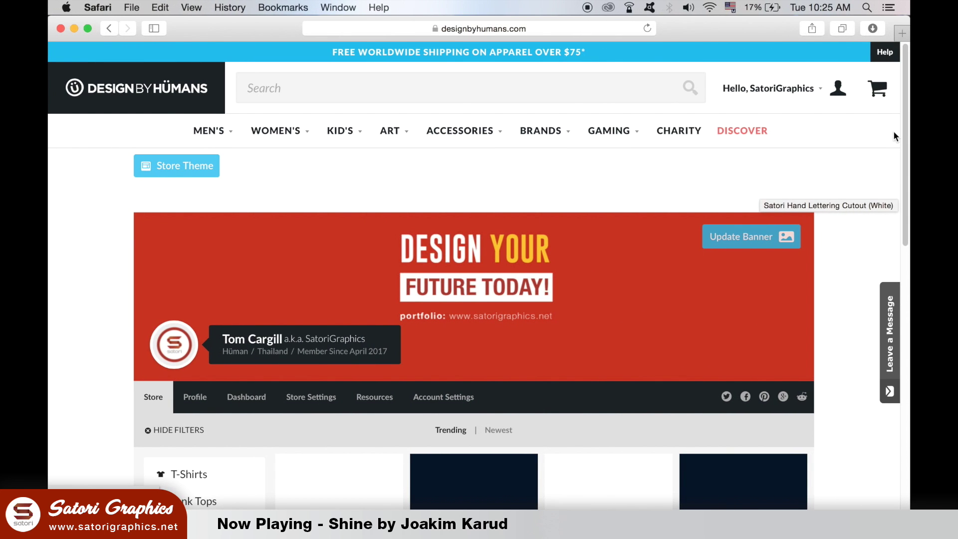
# Step: Open the Satori Ink Tag (White) tee and preview it in Turquoise and Red
pyautogui.scroll(-5, 893, 131)
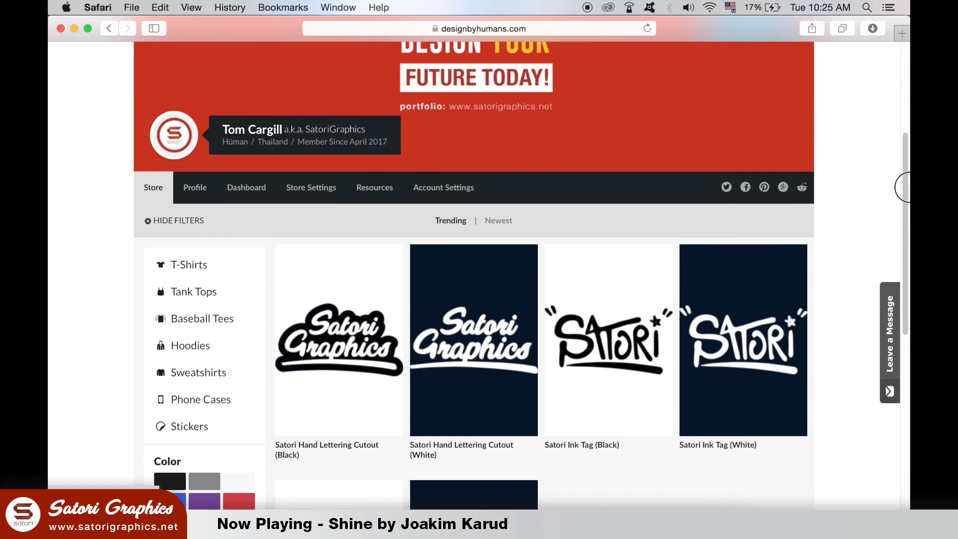
pyautogui.scroll(-4, 902, 187)
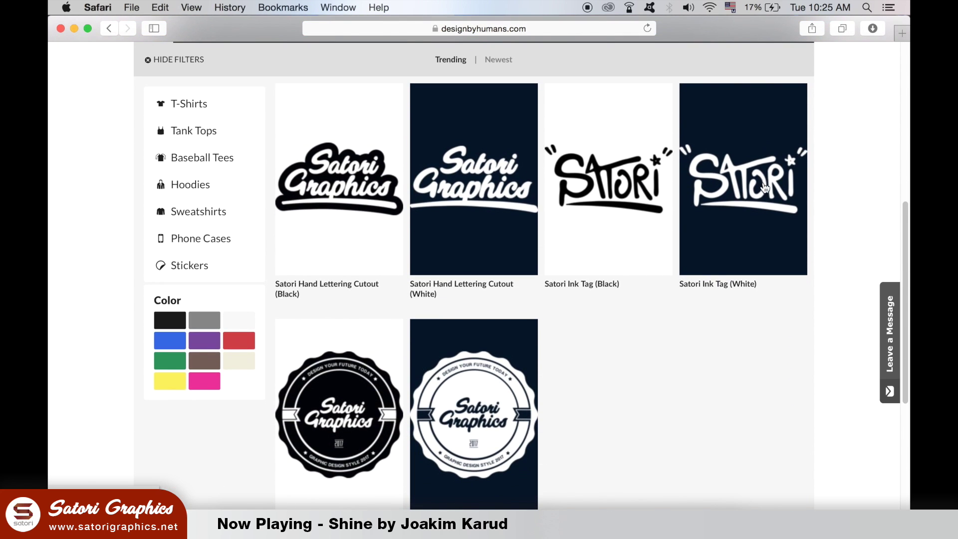
pyautogui.click(718, 180)
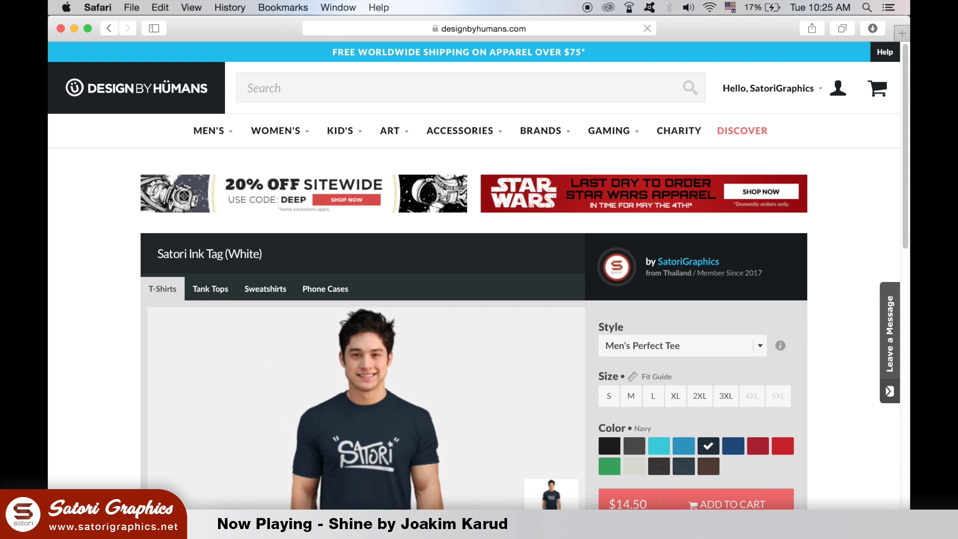
pyautogui.scroll(-5, 903, 169)
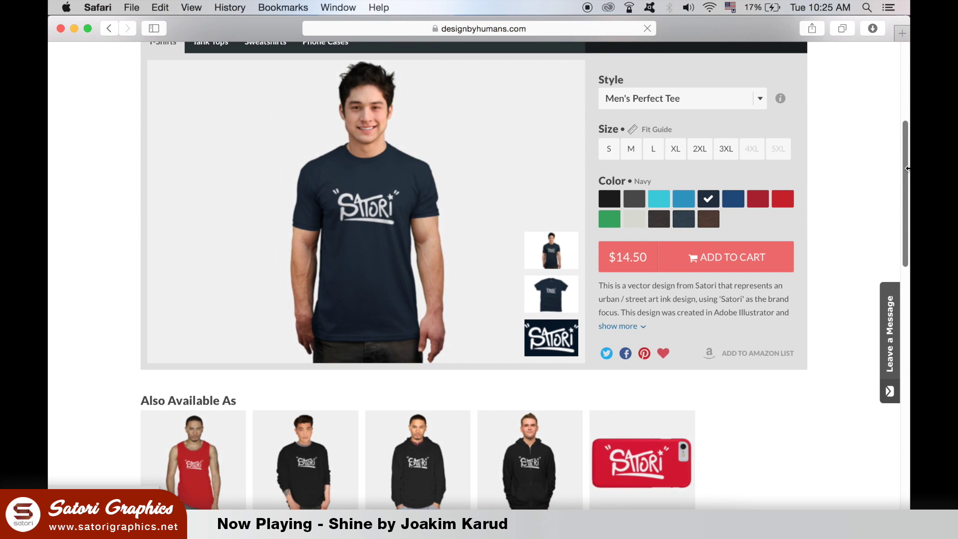
pyautogui.click(659, 201)
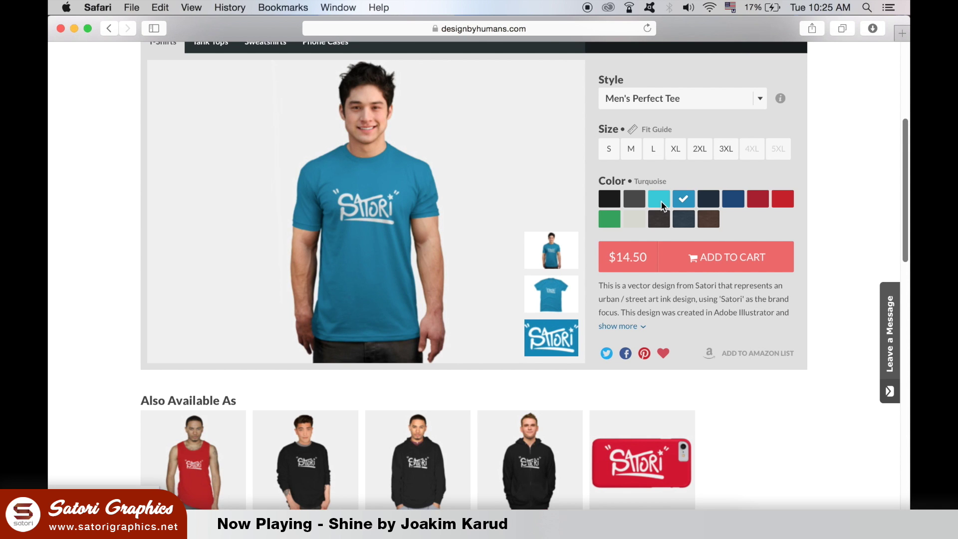
pyautogui.click(779, 203)
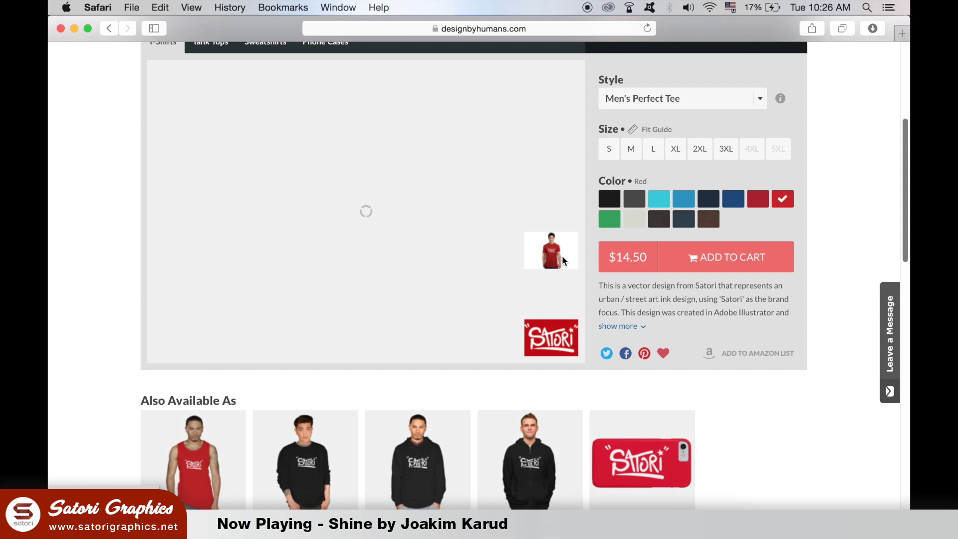
# Step: Display the Vintage Logo (Black) design artwork on its own
pyautogui.click(557, 343)
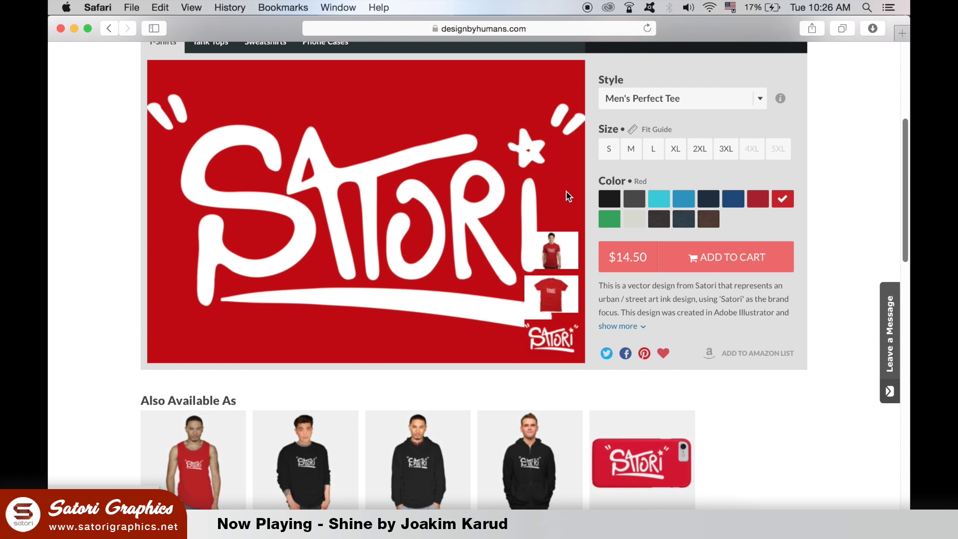
pyautogui.moveTo(902, 209); pyautogui.dragTo(905, 274)
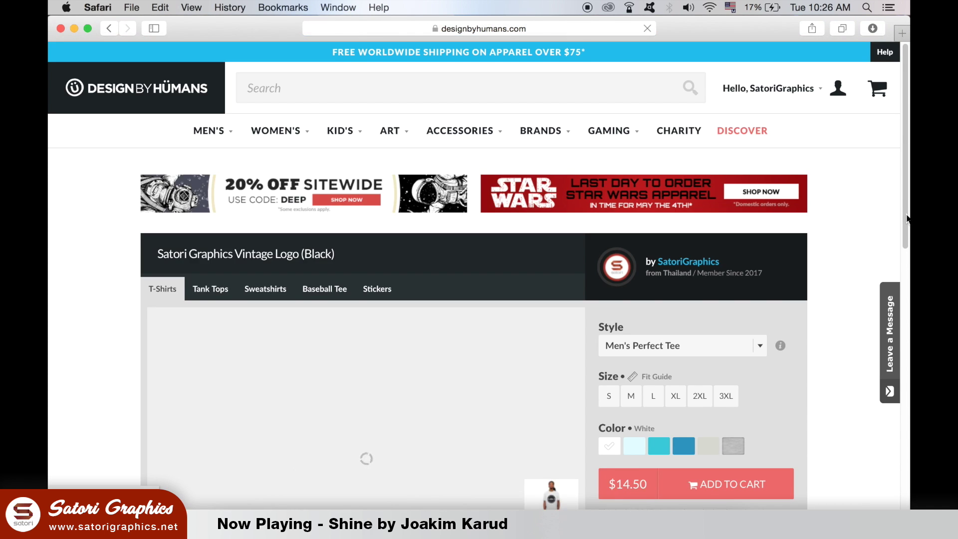
pyautogui.moveTo(906, 217); pyautogui.dragTo(902, 292)
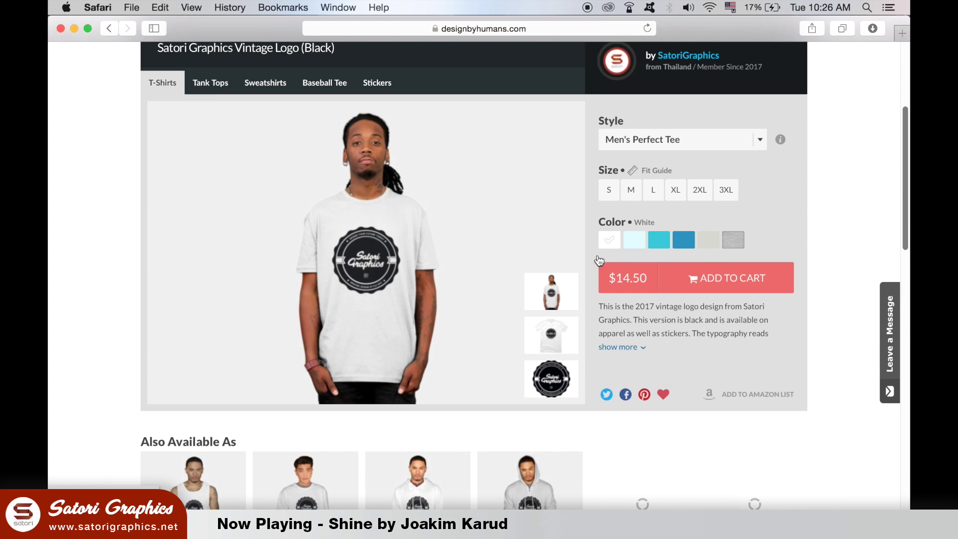
pyautogui.click(556, 391)
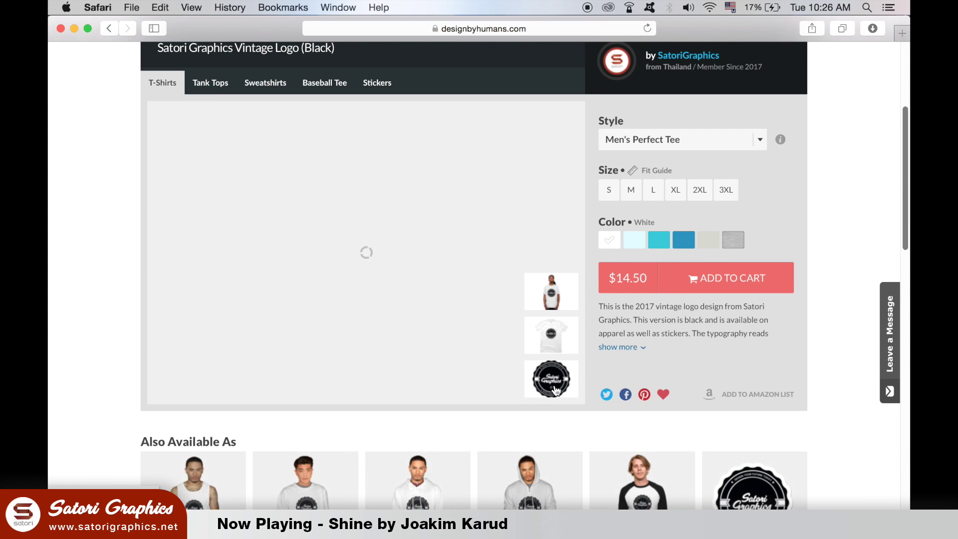